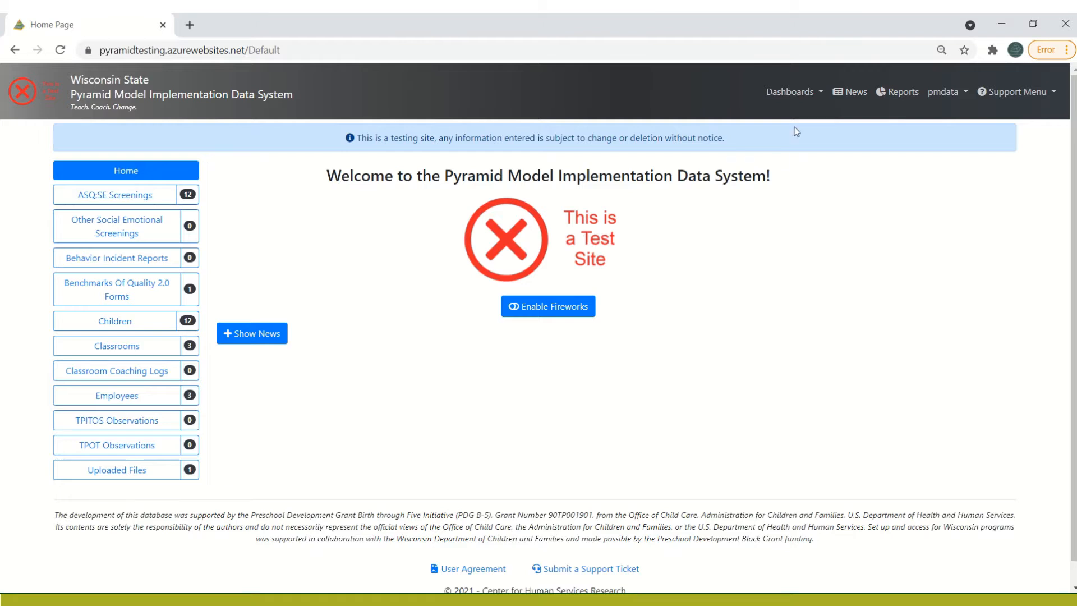
Open a blank new employee form from the Employees dashboard
left_click(794, 93)
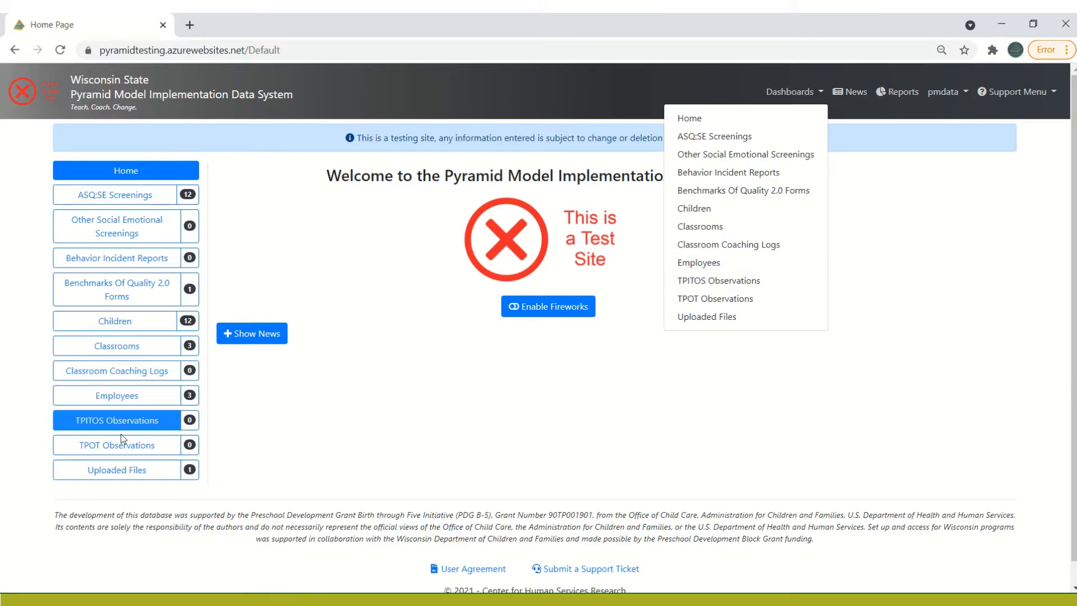
left_click(145, 389)
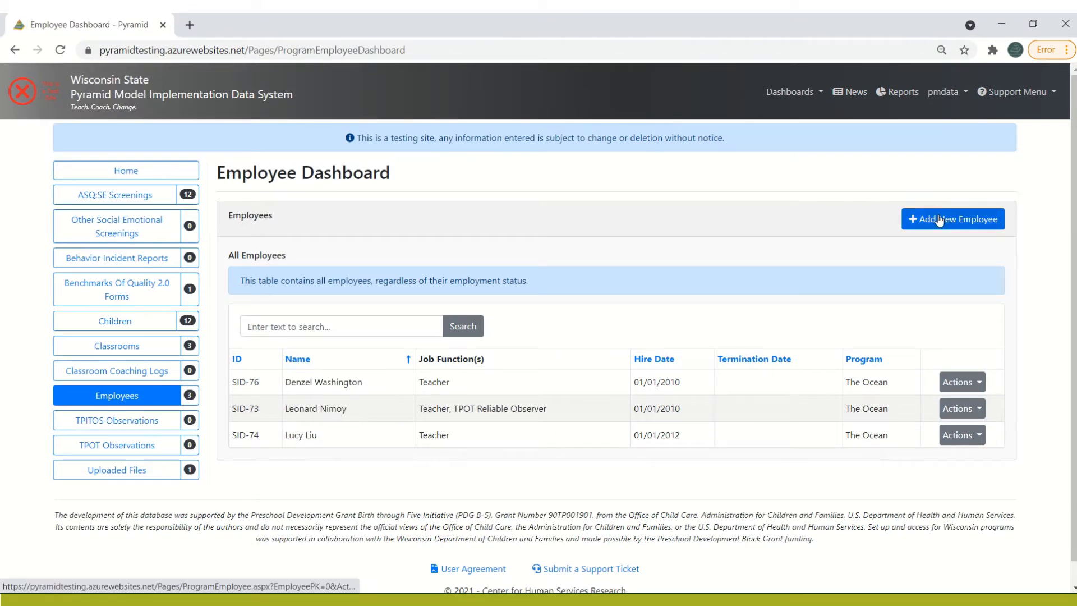
left_click(973, 229)
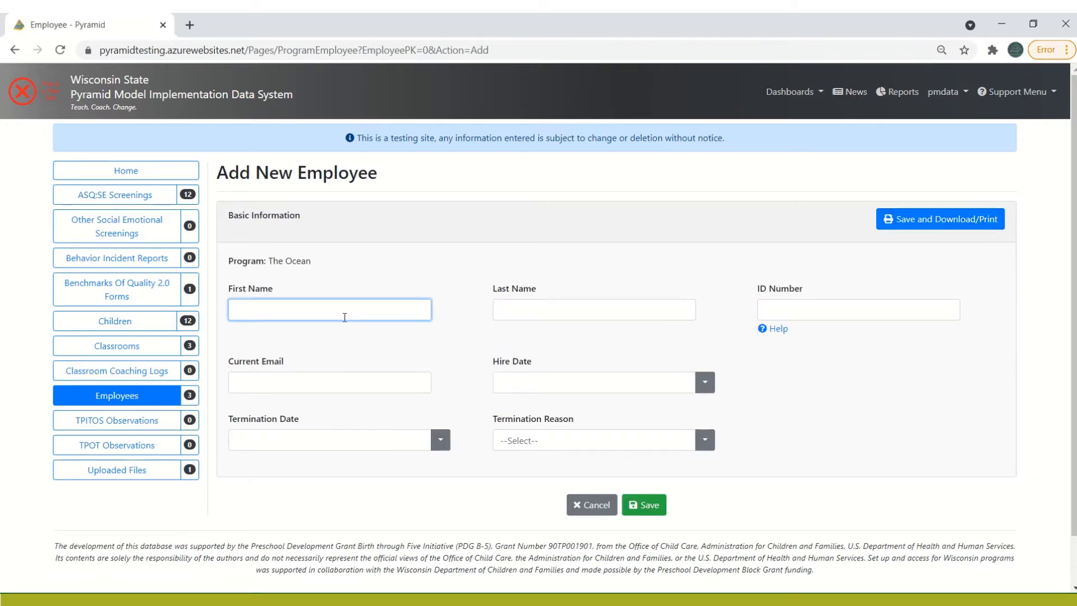
Enter the new employee's first name, last name and ID number in the basic information
key("Tab")
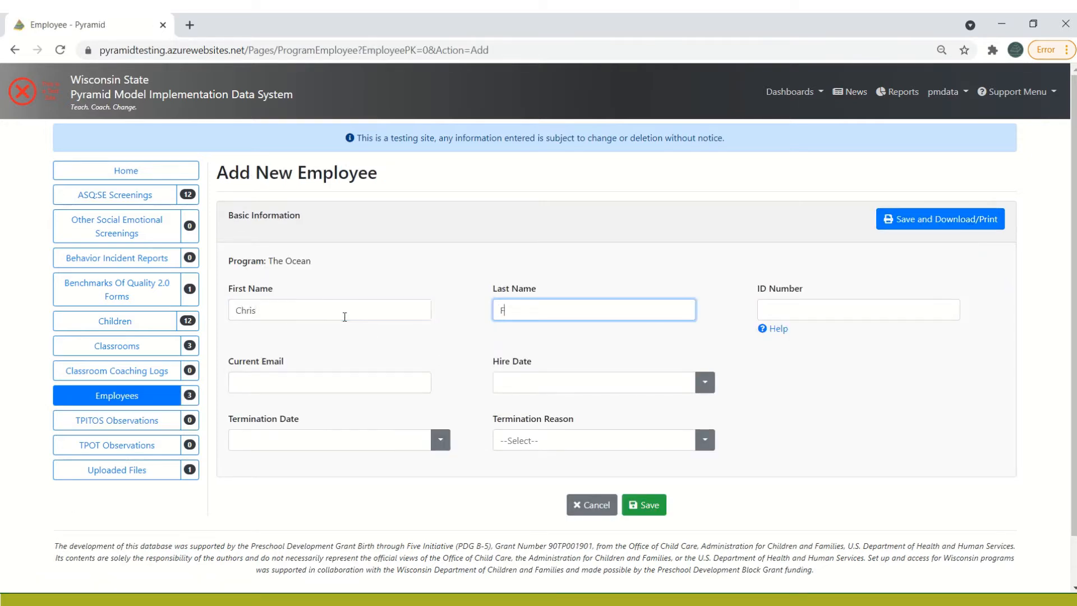
key("Tab")
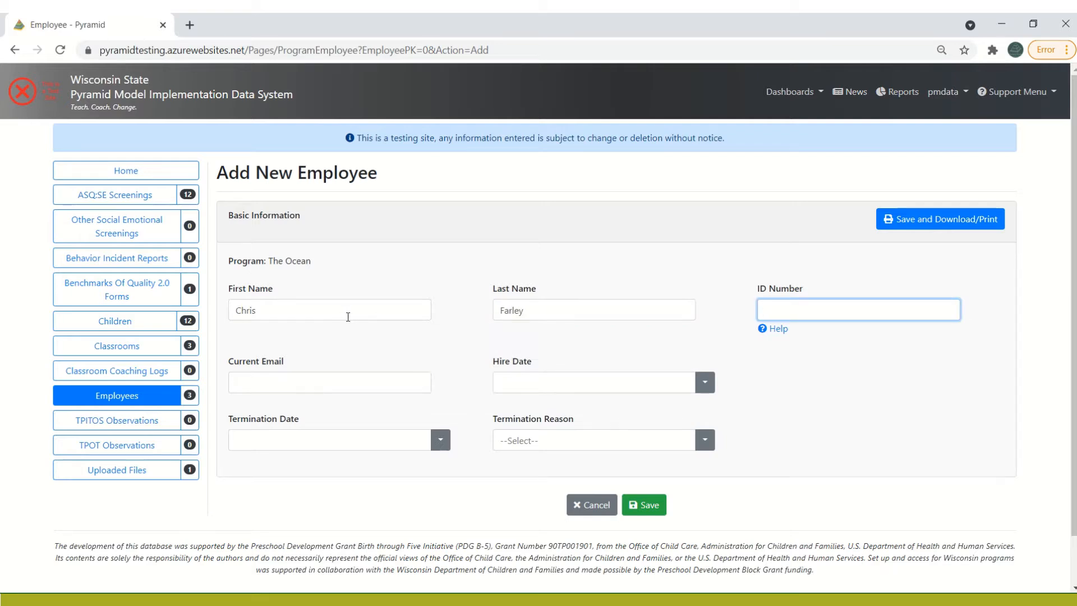
Fill in the employee's current email, set the hire date to 01/01/2021 and save the new employee
left_click(243, 381)
type("chris")
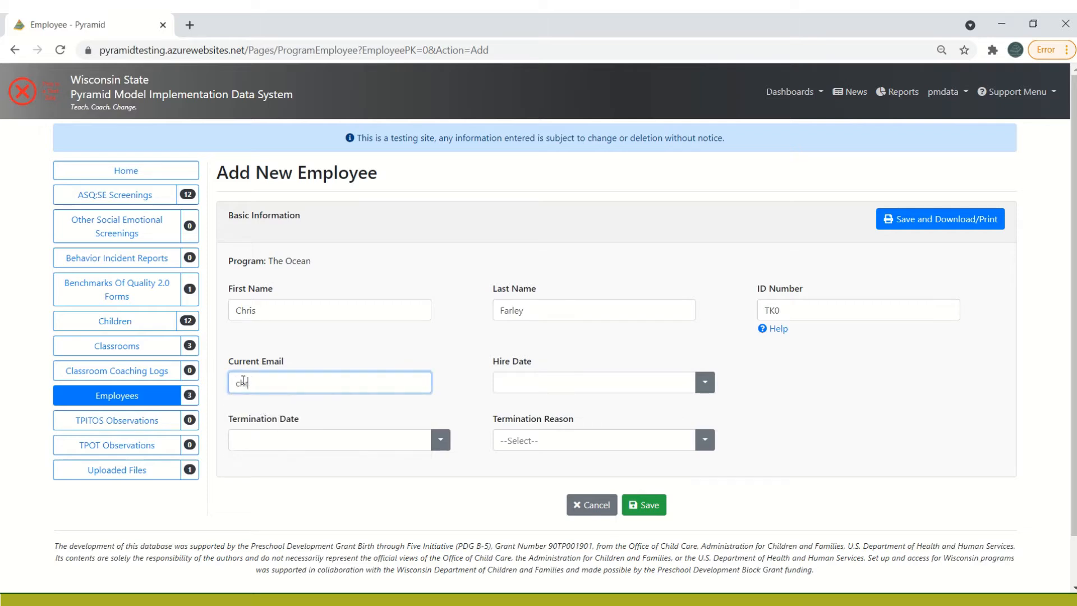
type("farley@fakeemails.com")
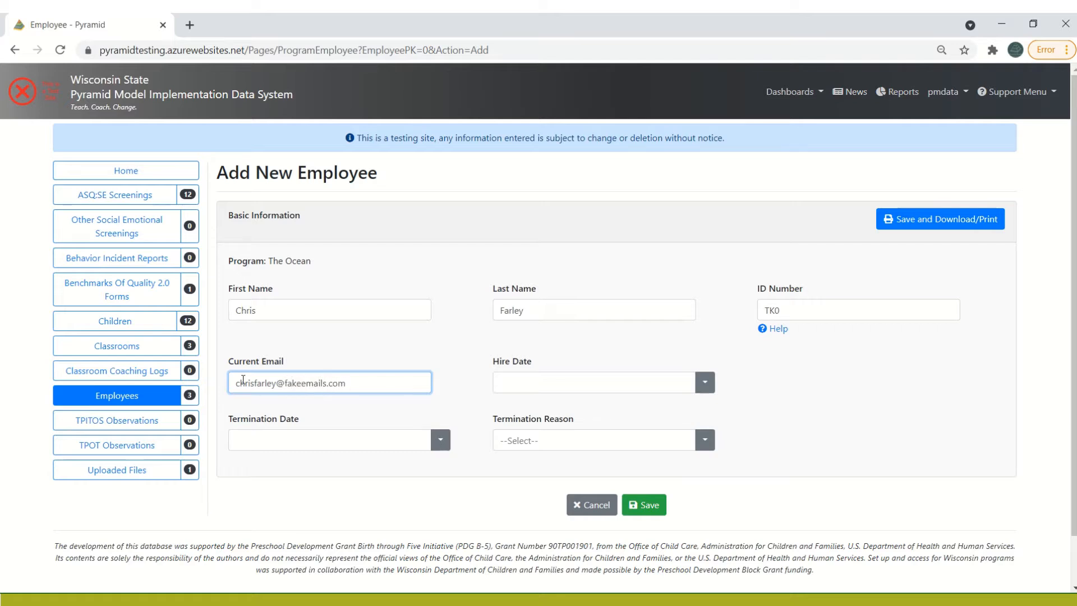
key("Tab")
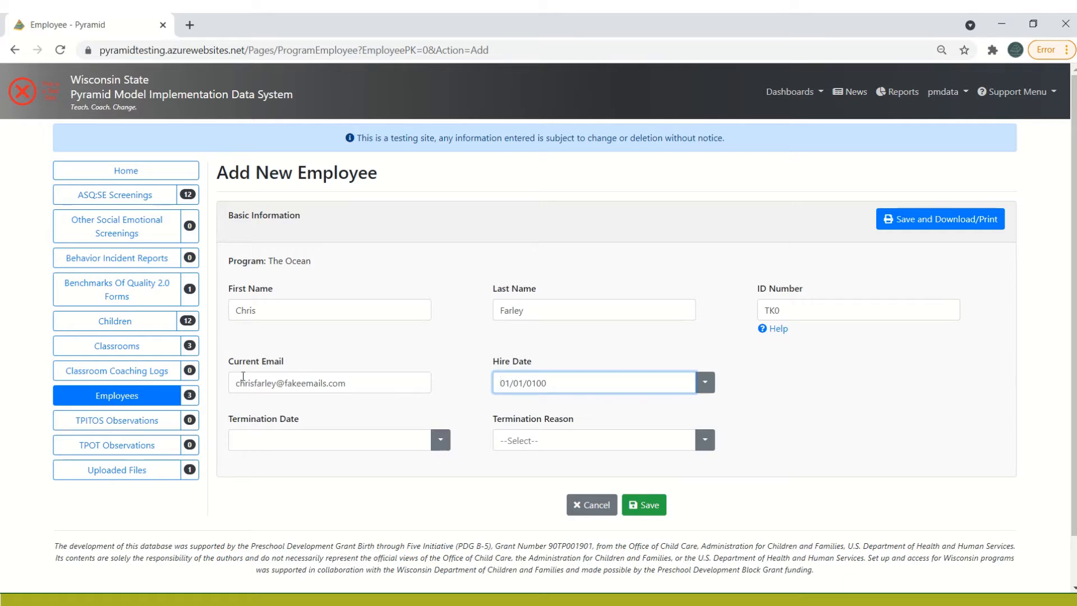
type("01012021")
left_click(821, 442)
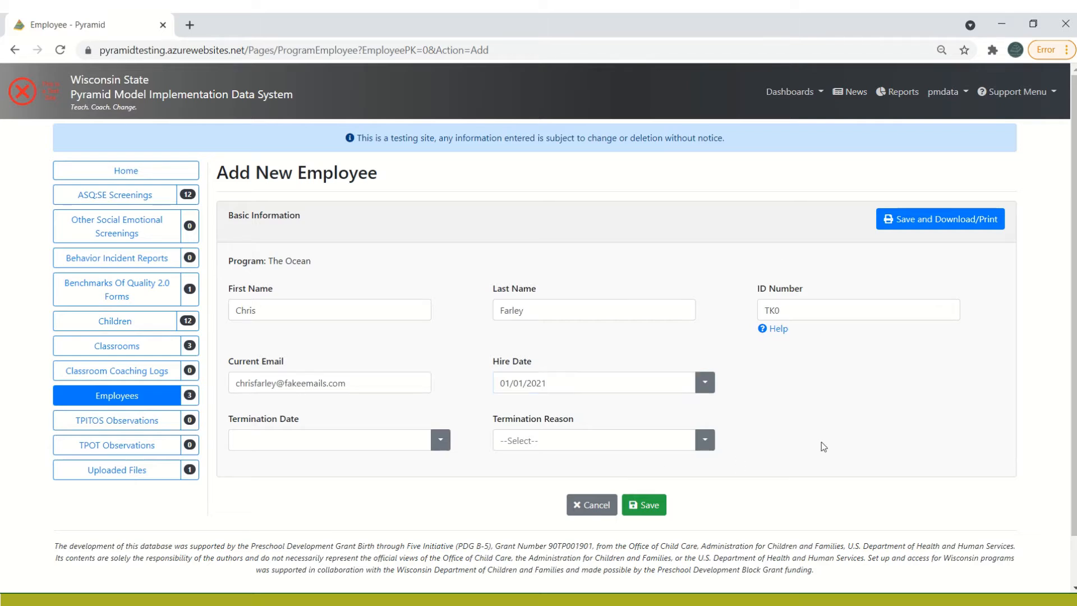
left_click(646, 507)
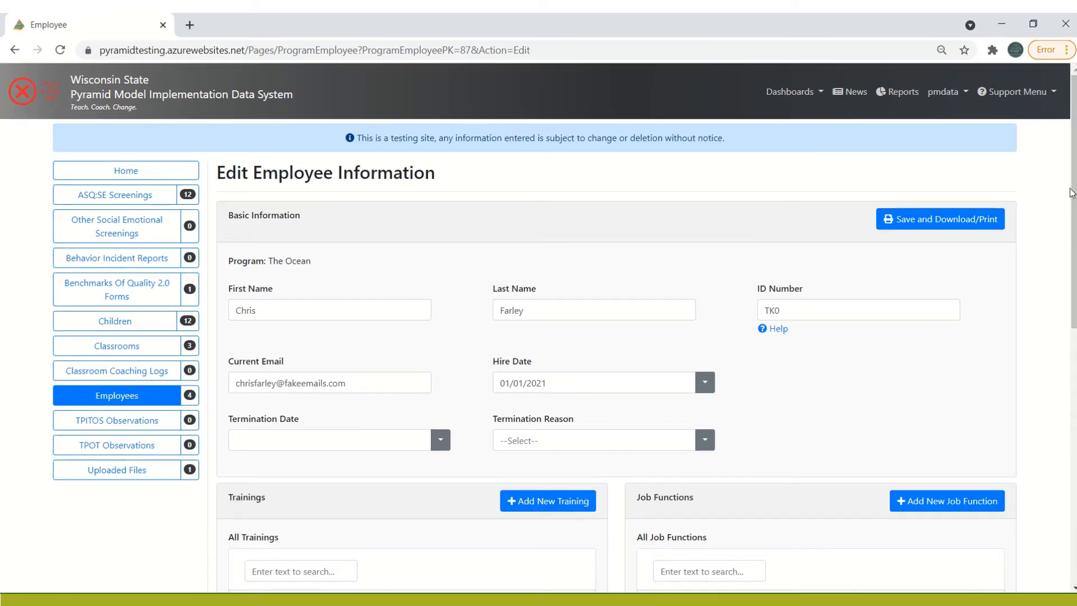
Add and save a Teacher job function for the employee with the start date 01/01/2021
left_click_drag(1074, 189, 1074, 375)
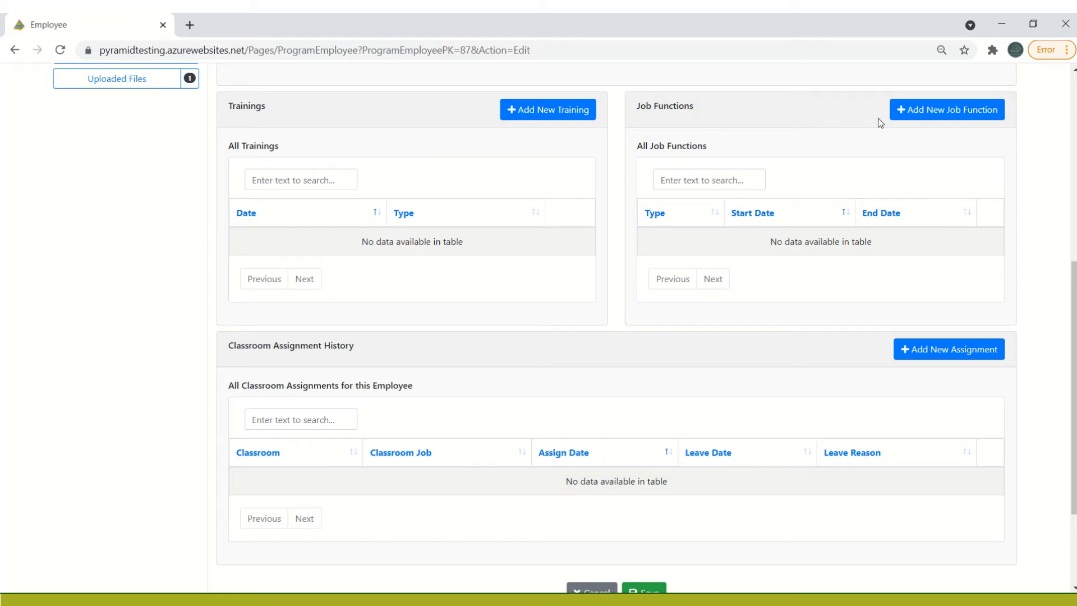
left_click(971, 112)
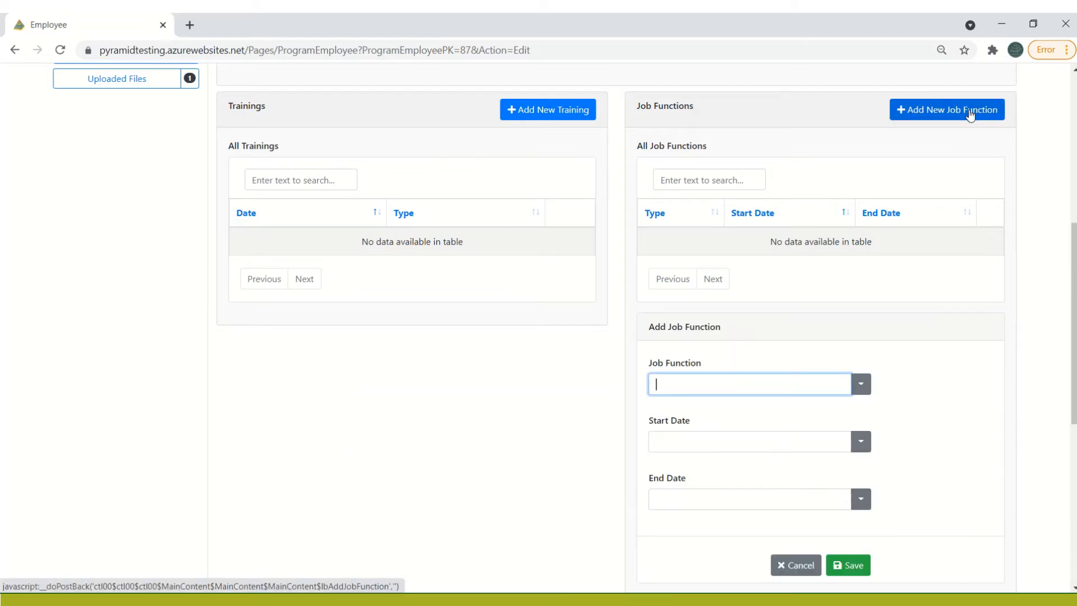
left_click_drag(1073, 269, 1074, 319)
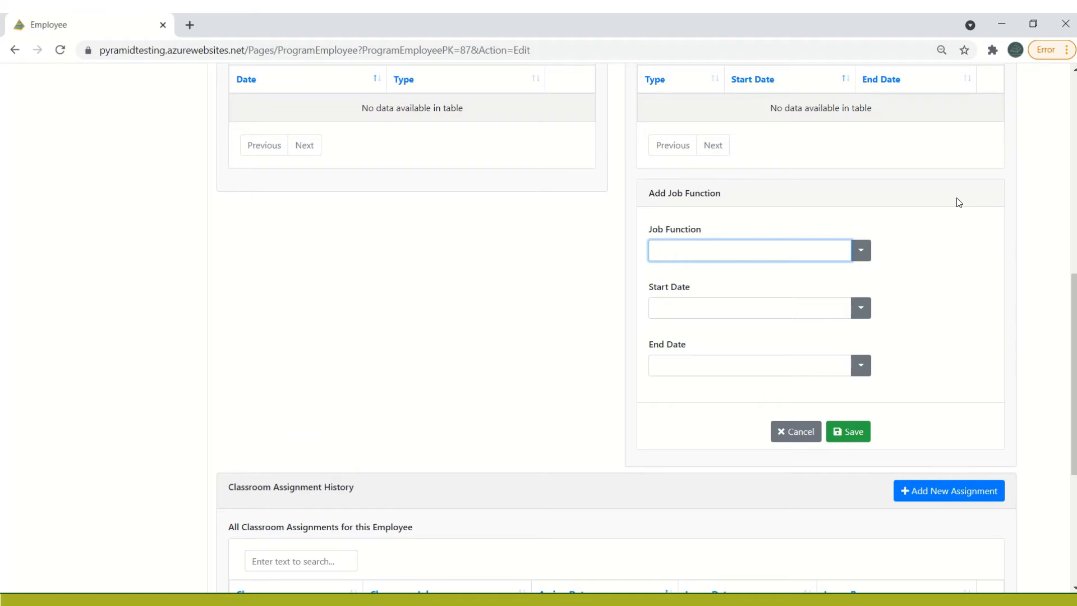
left_click(861, 256)
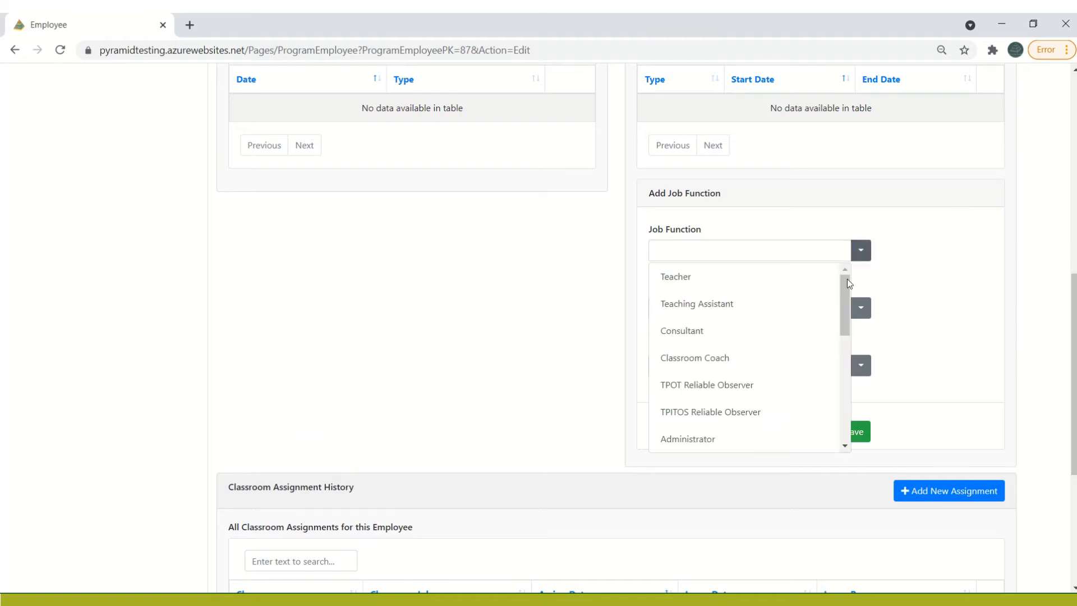
left_click_drag(840, 291, 824, 252)
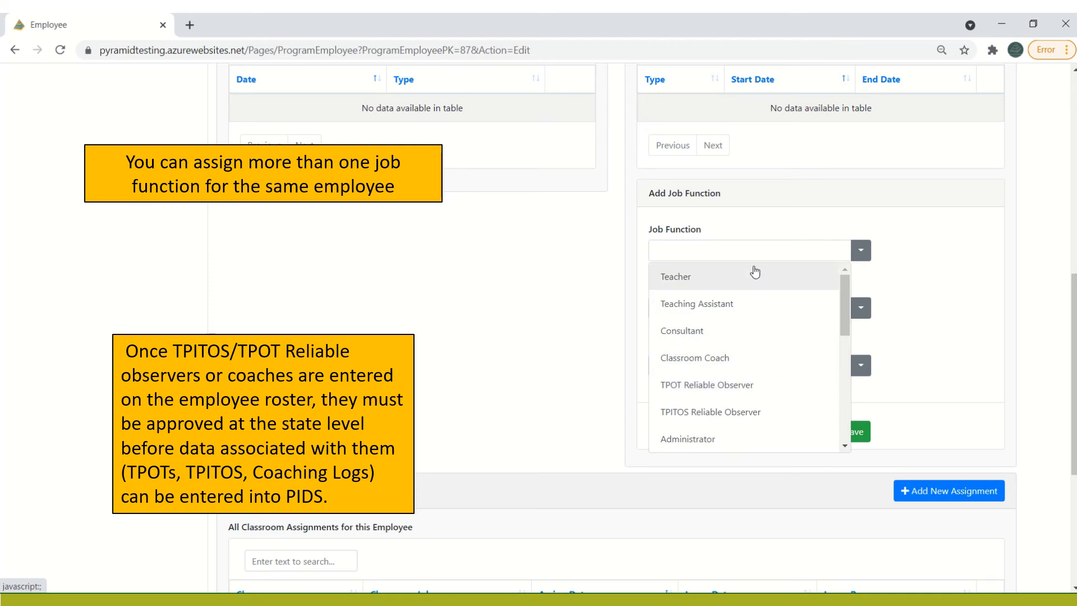
left_click(721, 277)
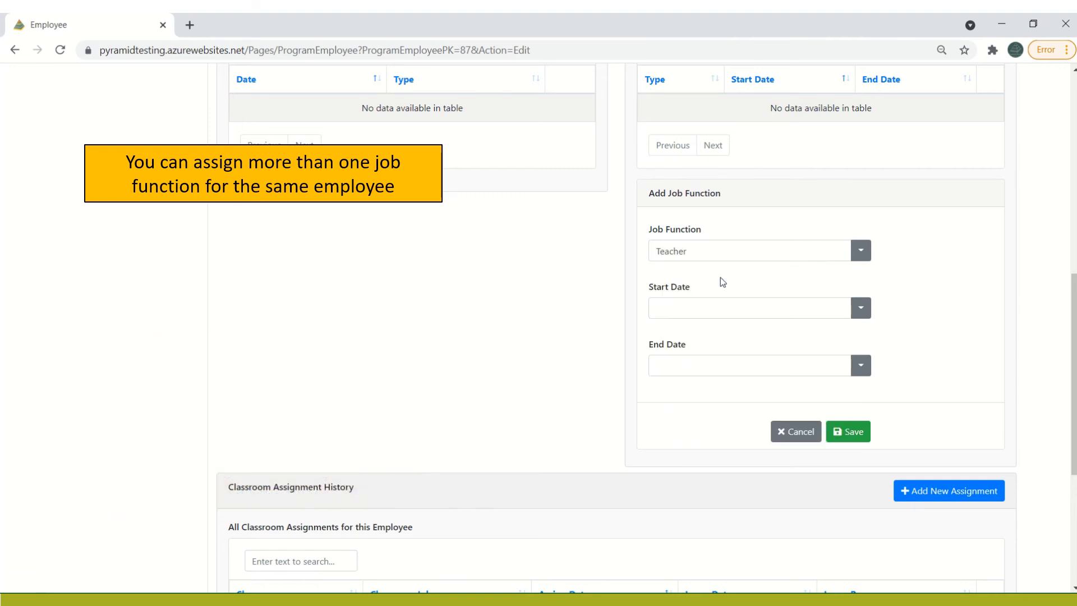
left_click(769, 315)
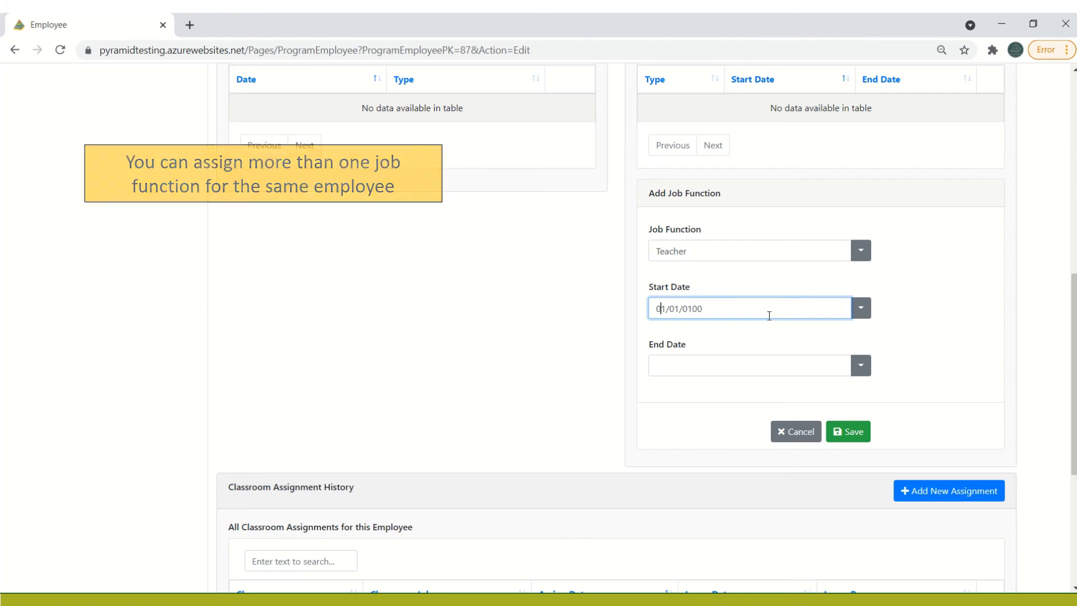
type("01/")
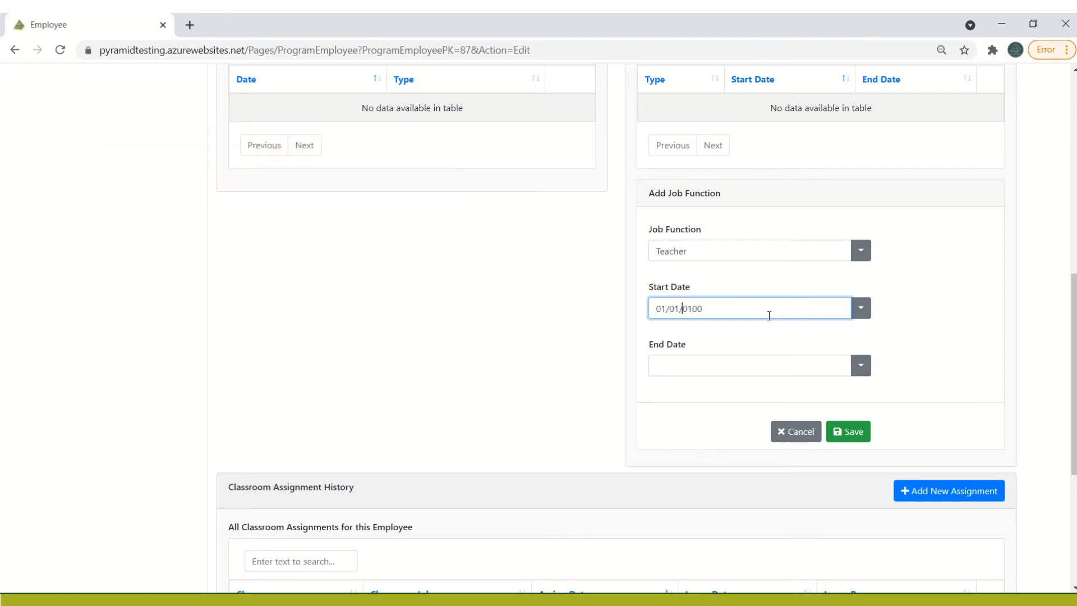
type("2021")
left_click(527, 334)
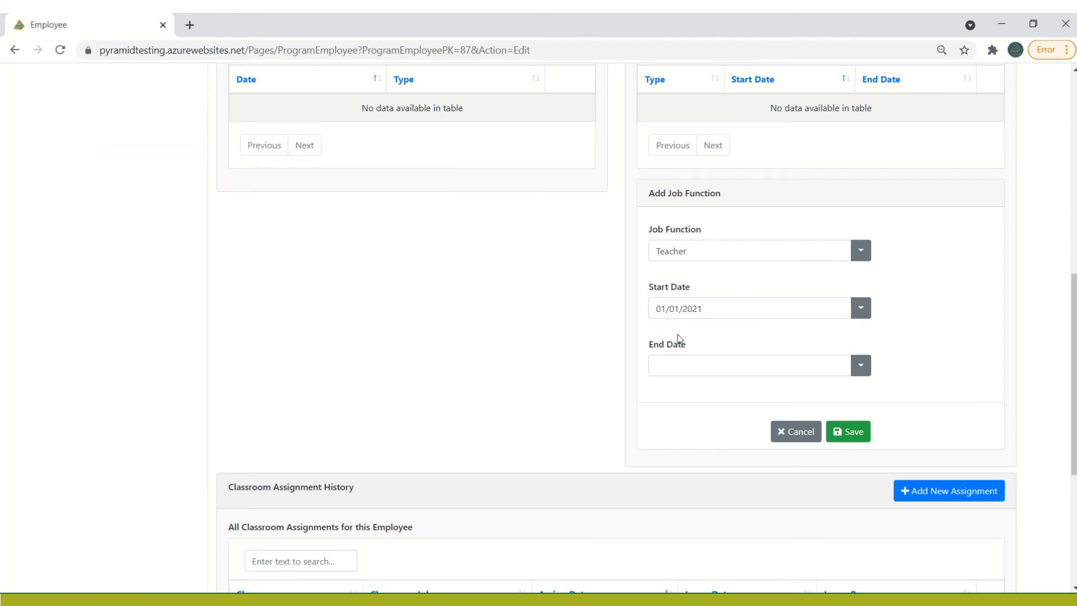
left_click(849, 432)
left_click(845, 436)
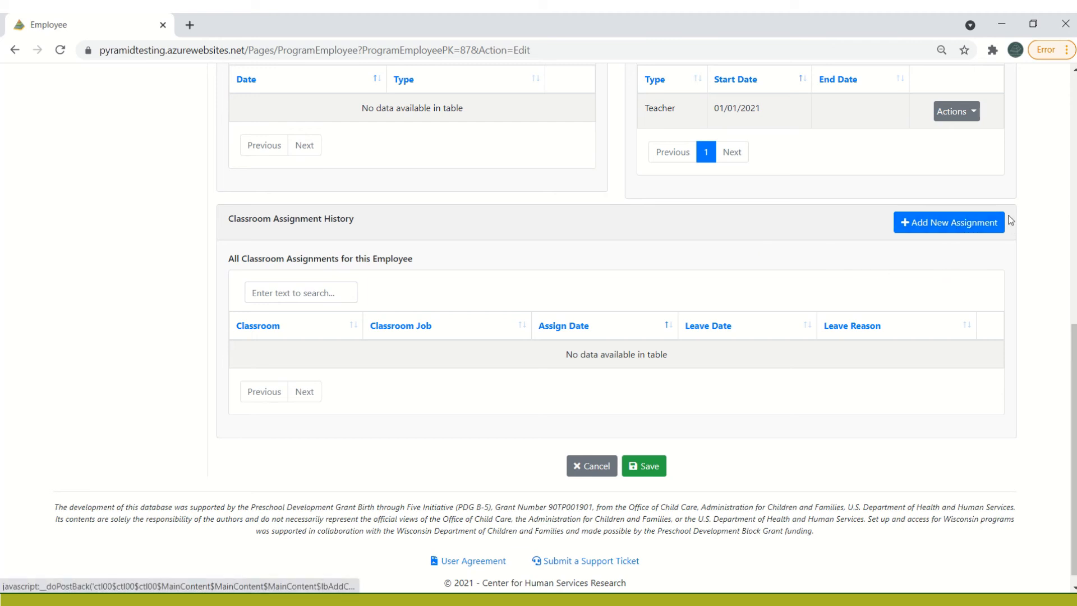
Add a classroom assignment dated 01/01/2021 to (SU4) Sea Urchins with the classroom job Teacher, saving both the assignment and the employee record
left_click(926, 224)
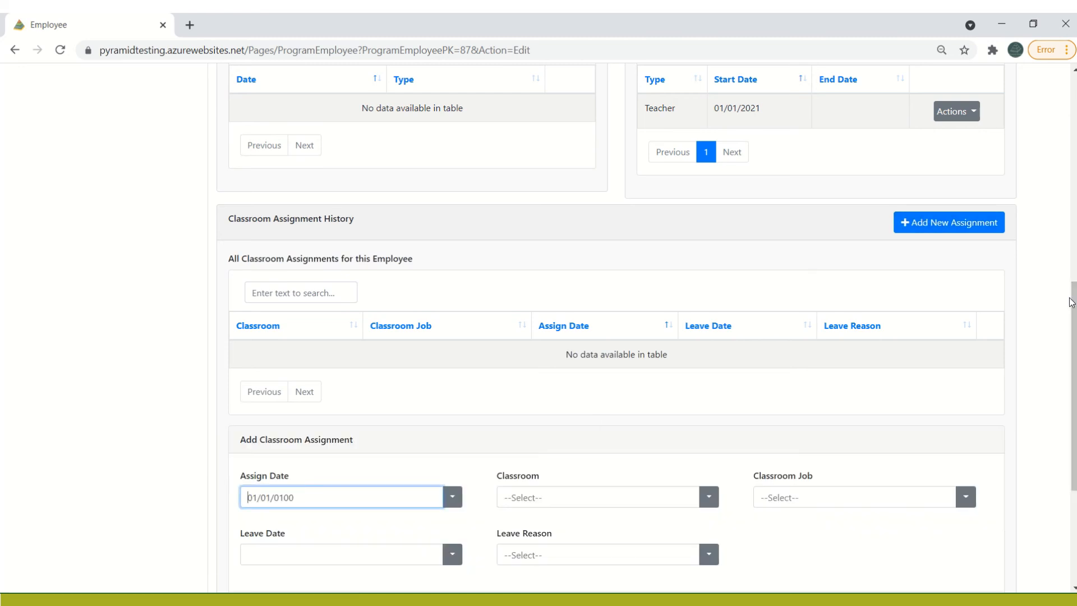
scroll(1071, 303, "down", 2)
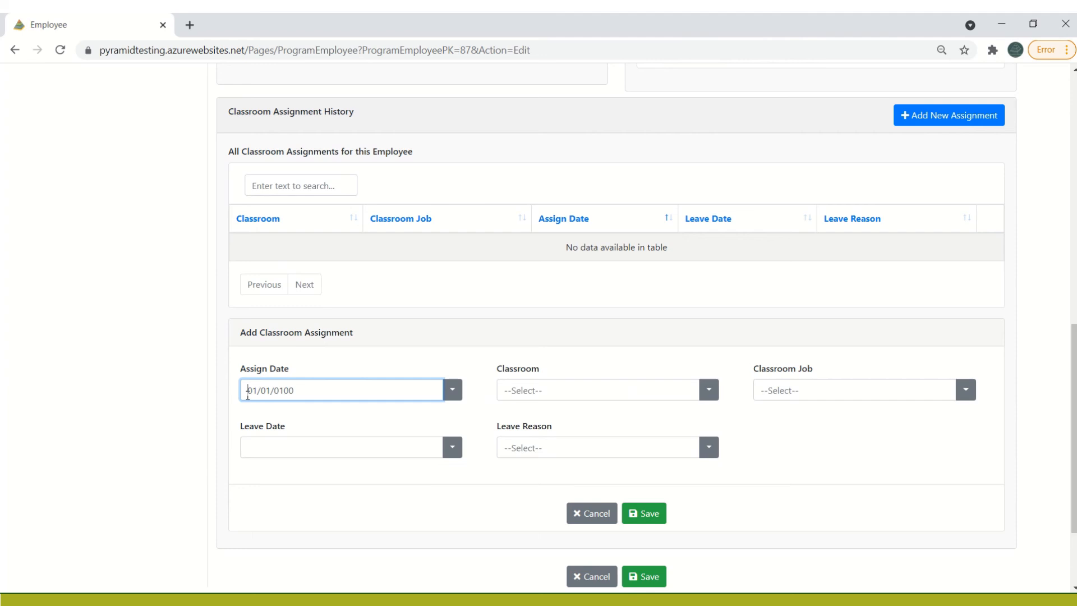
type("01012021")
left_click(707, 393)
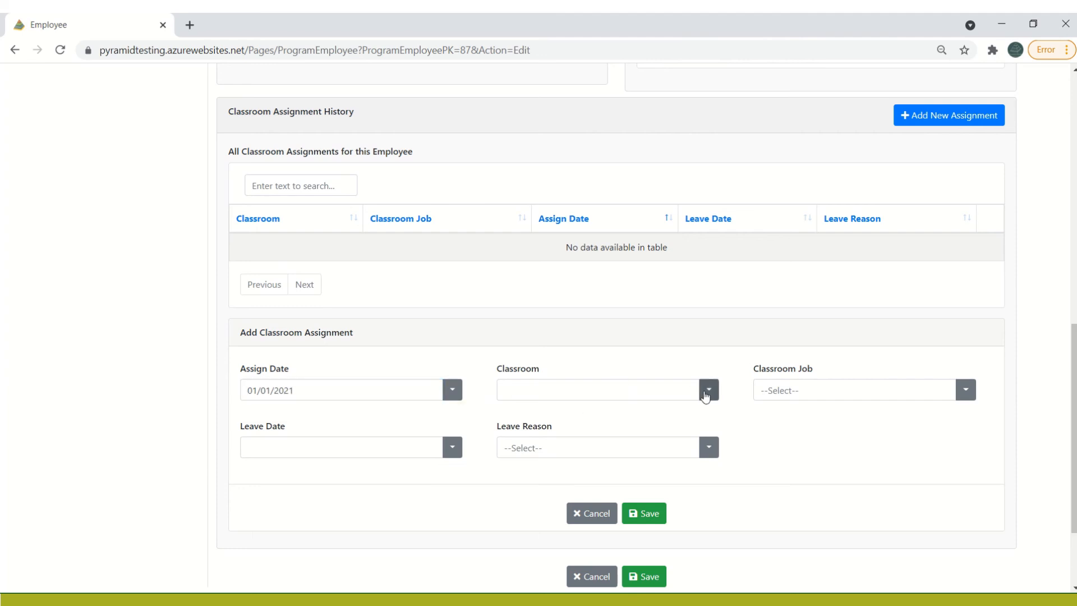
left_click(671, 441)
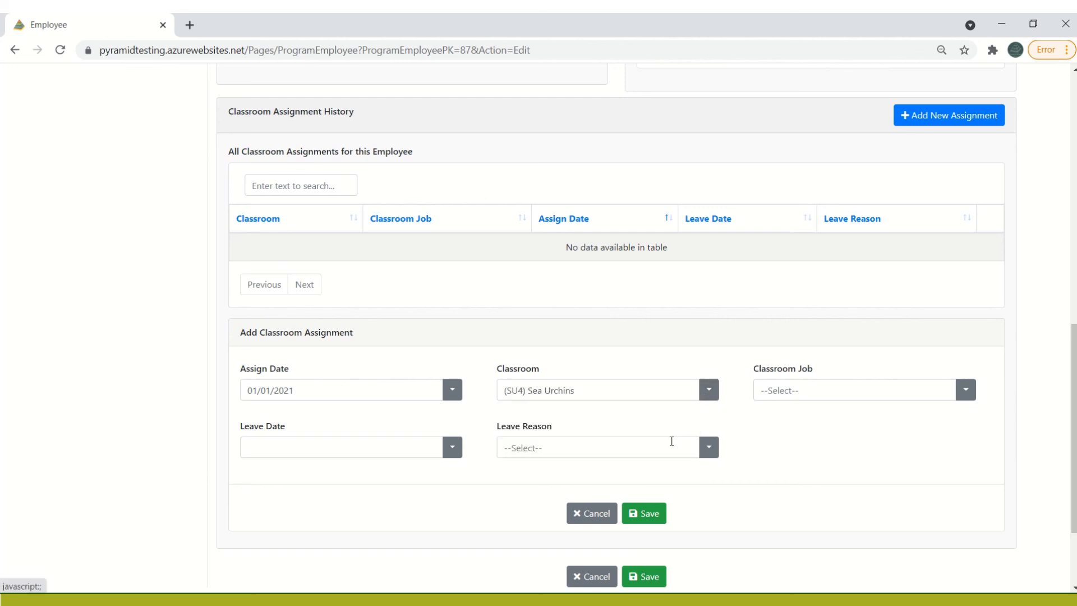
left_click(966, 390)
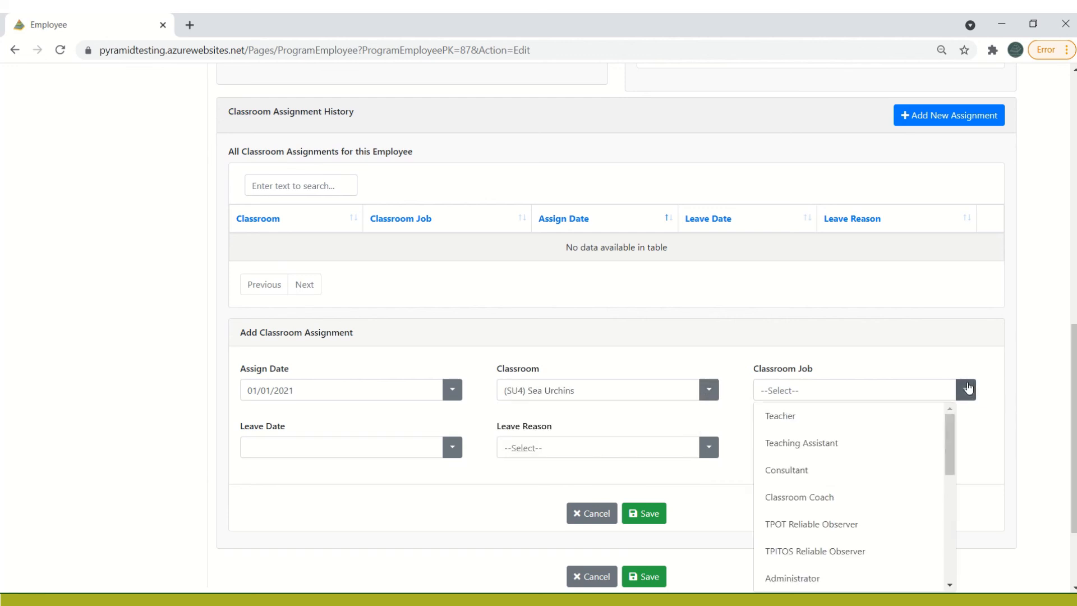
left_click(912, 428)
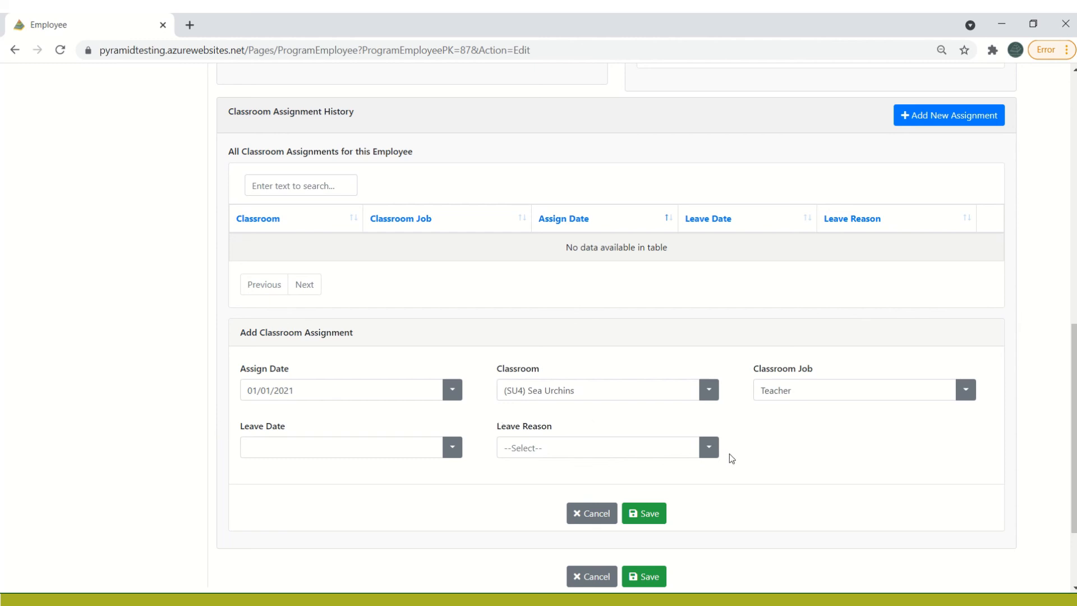
left_click(648, 514)
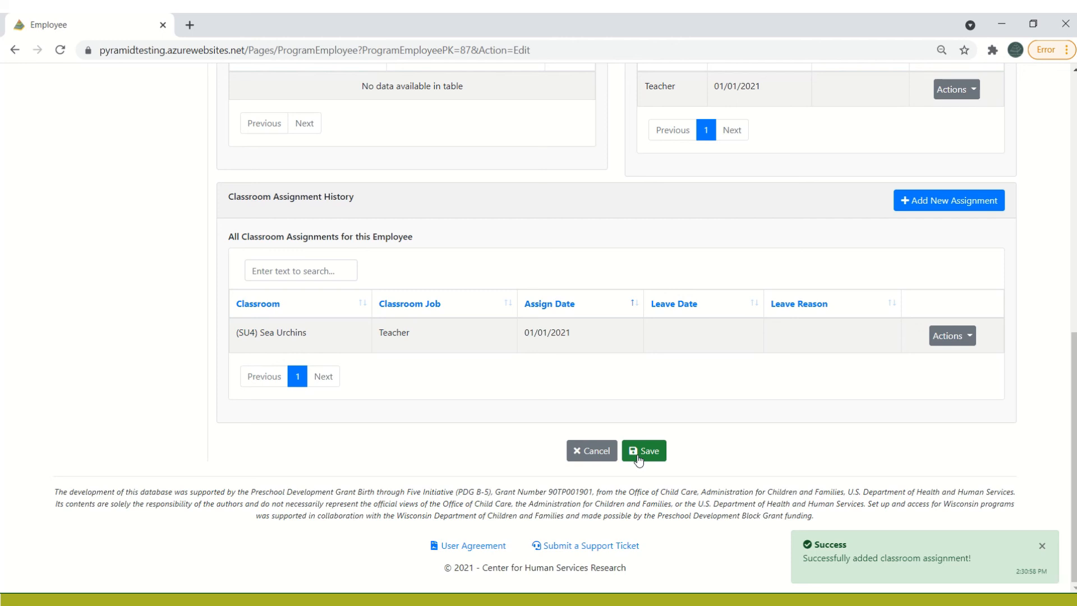
left_click(639, 456)
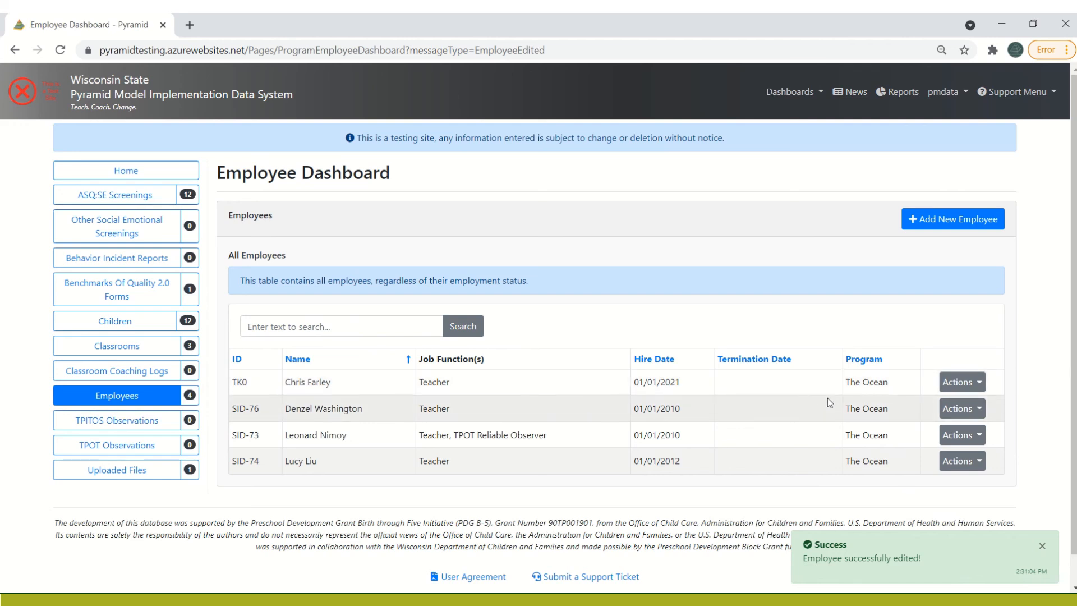
left_click(968, 391)
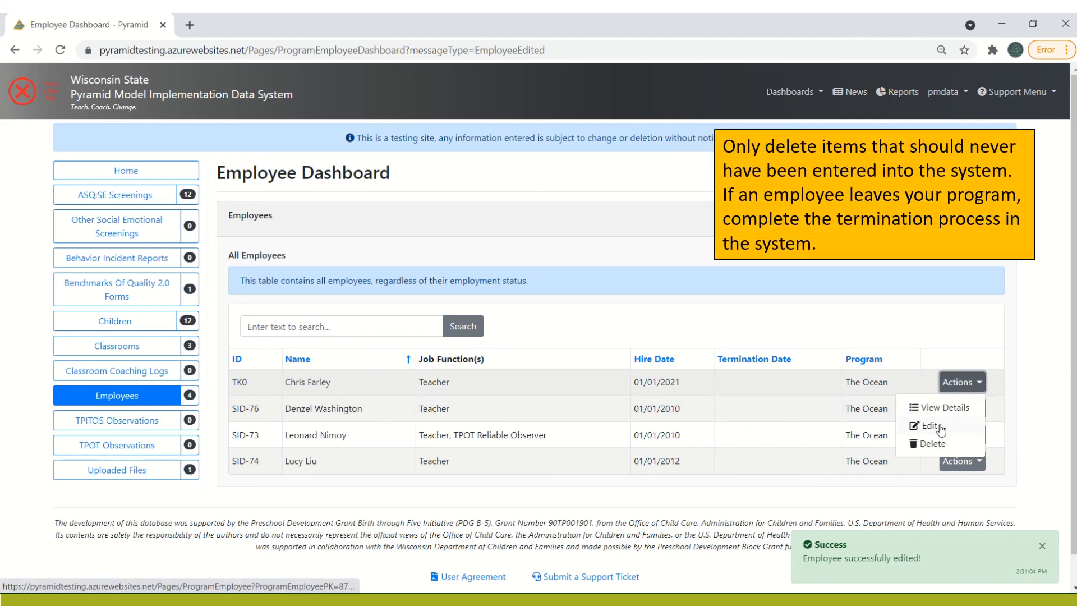
left_click(923, 328)
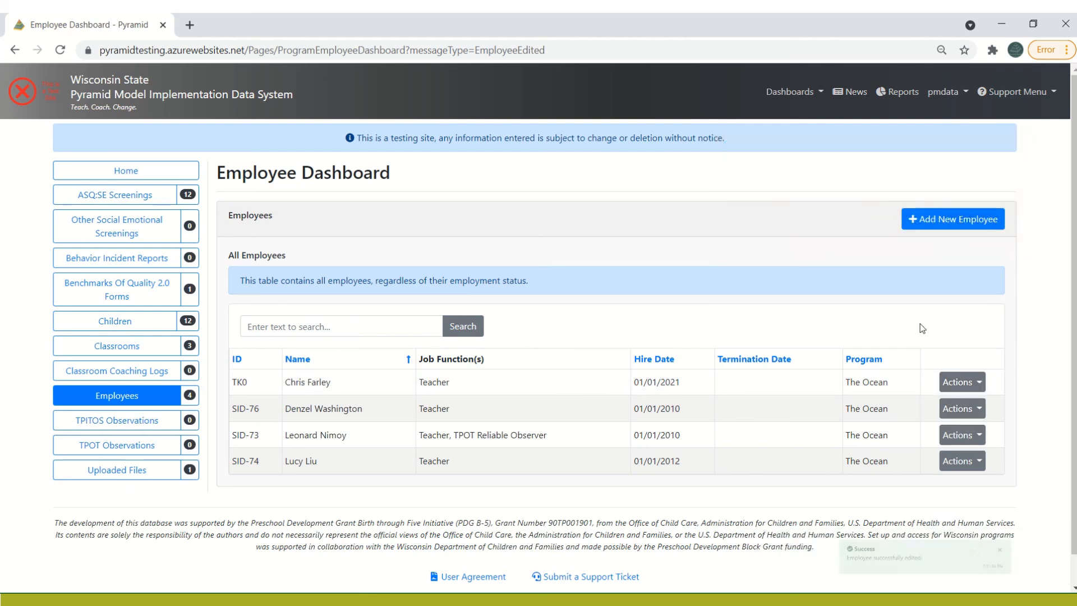
mouse_move(536, 14)
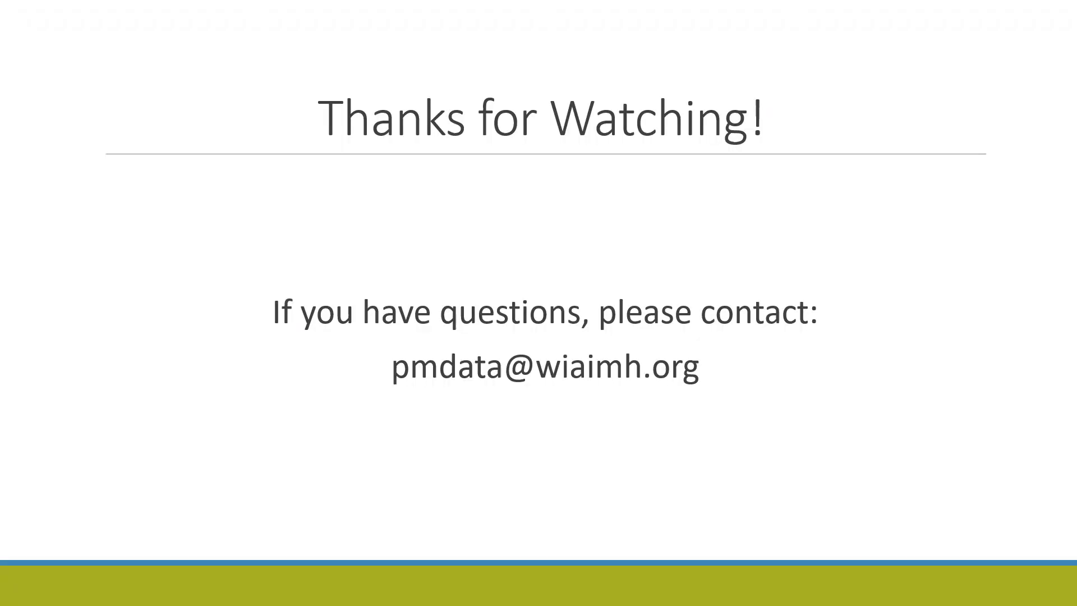